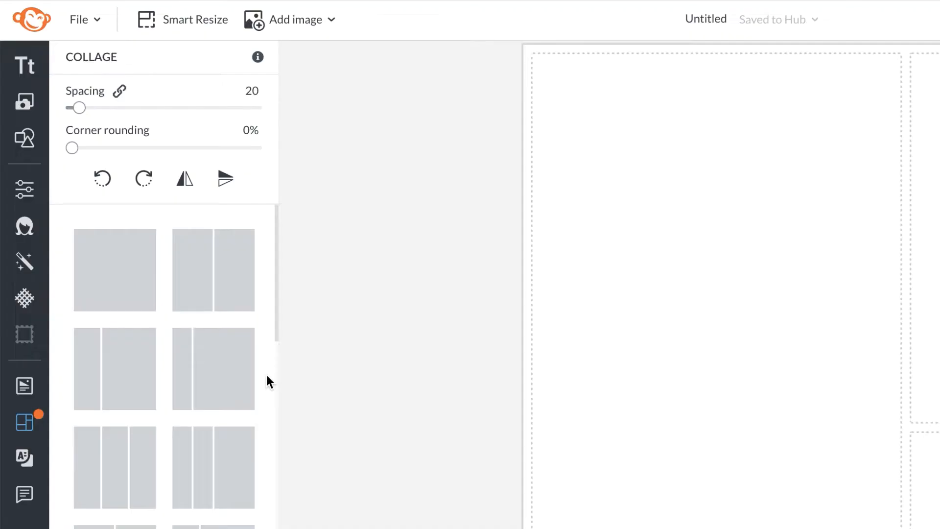
- Try several collage layouts with five or more cells on the blank canvas
scroll(267, 375, down, 5)
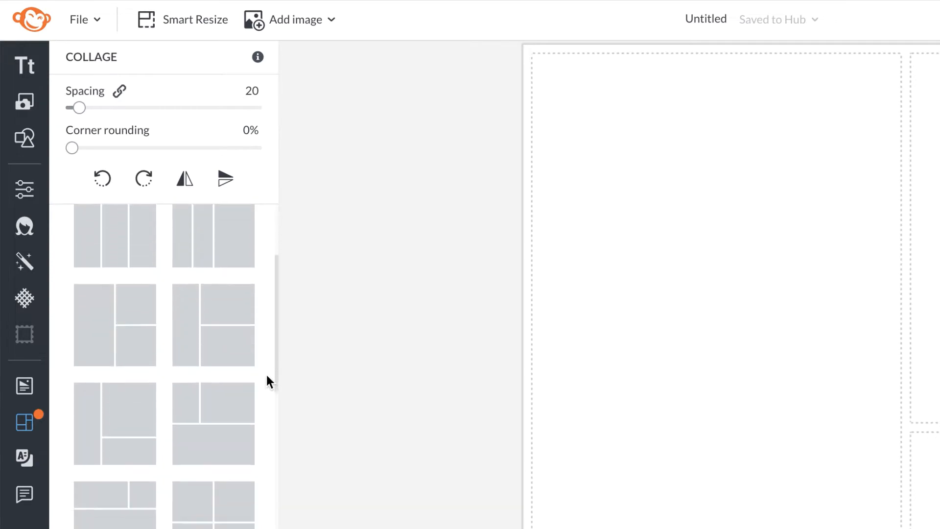
scroll(266, 374, down, 5)
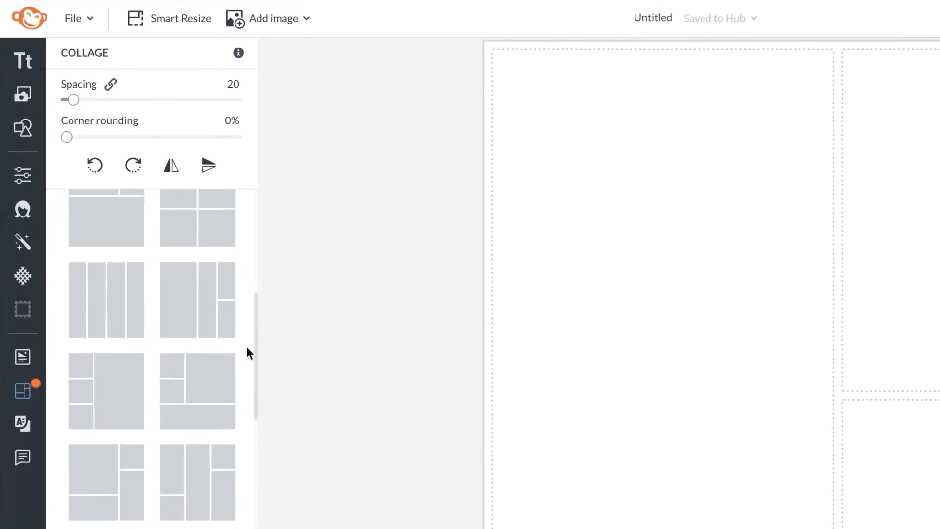
scroll(246, 346, down, 5)
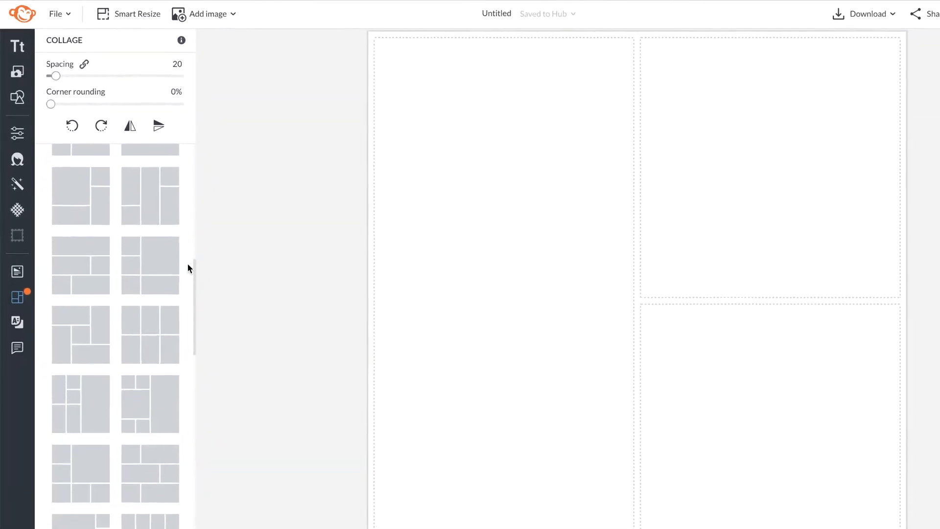
click(162, 267)
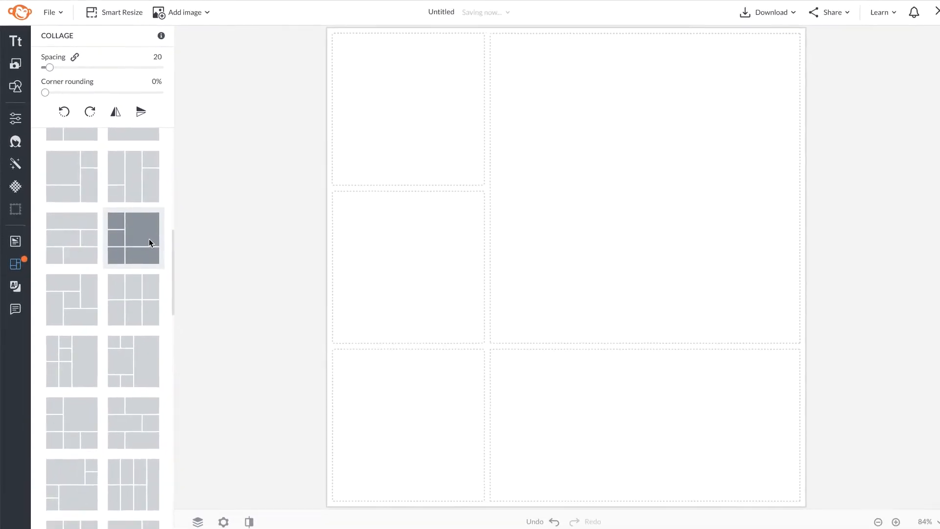
click(136, 301)
click(132, 354)
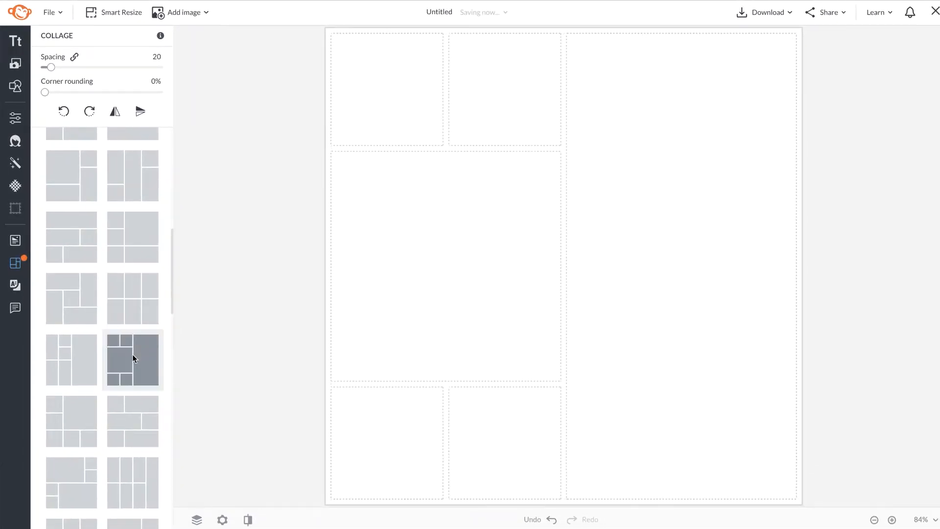
click(130, 404)
click(130, 478)
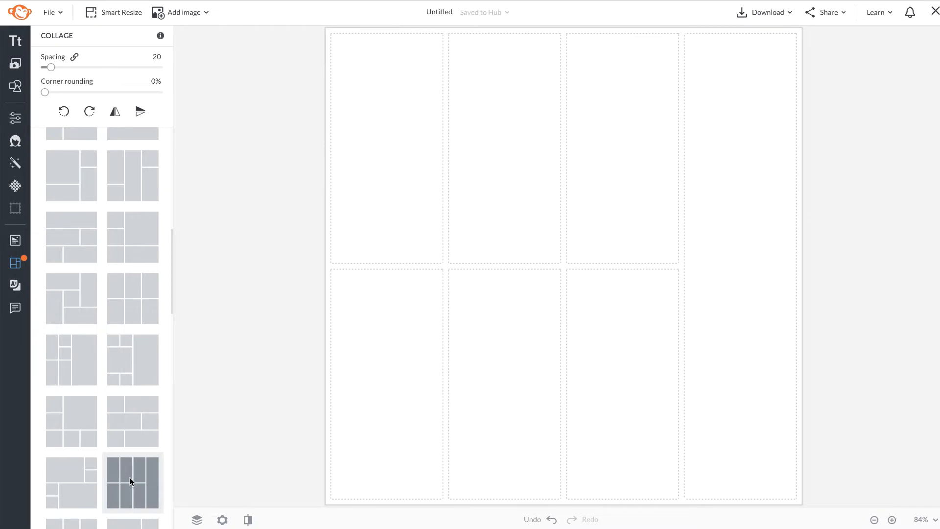
- Set the collage to the four-cell layout with a large square cell at the upper left of the canvas
scroll(69, 310, up, 3)
click(67, 312)
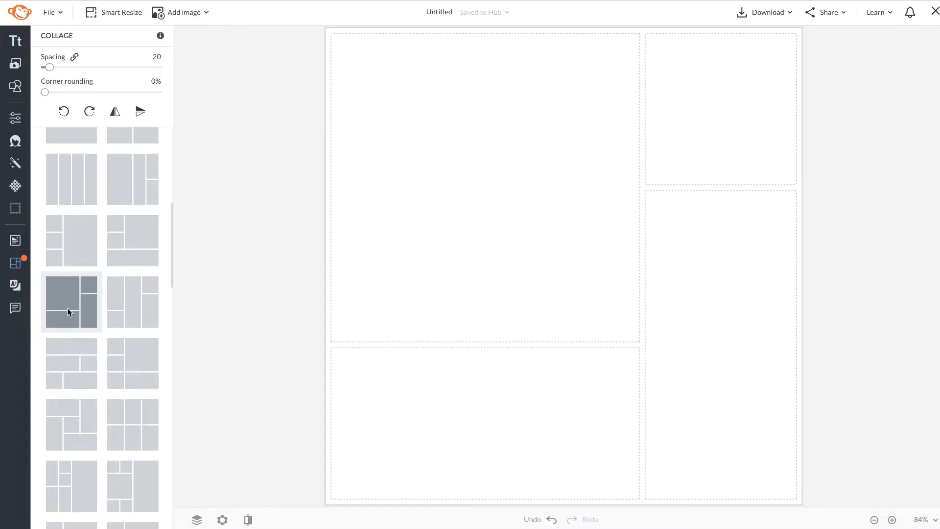
- Try adding the stock photo of the woman in yellow and the orange van video to the collage cells
click(15, 64)
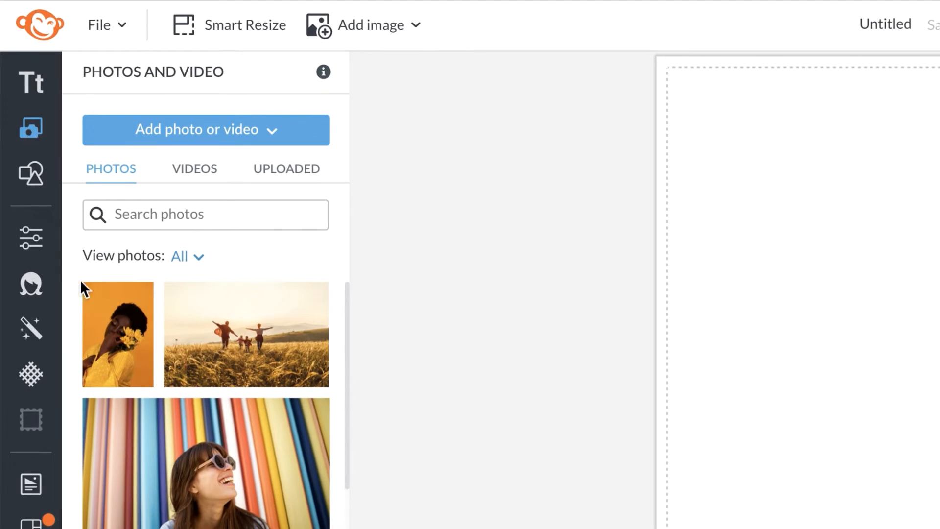
drag(119, 338, 856, 390)
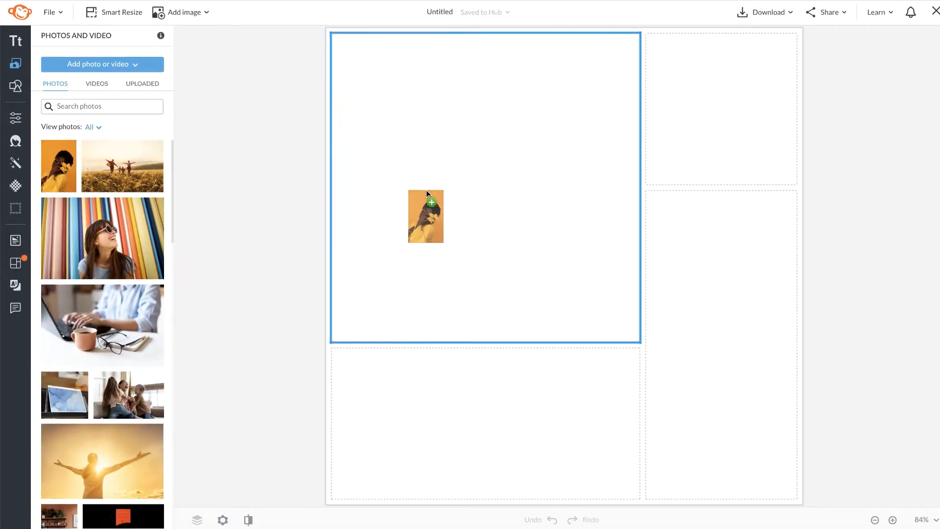
drag(426, 190, 426, 191)
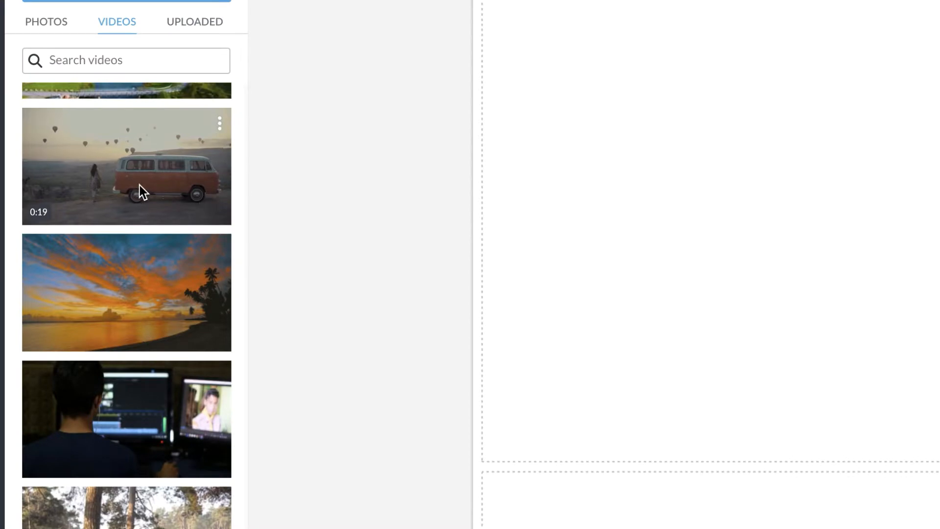
drag(110, 183, 396, 181)
drag(630, 180, 630, 181)
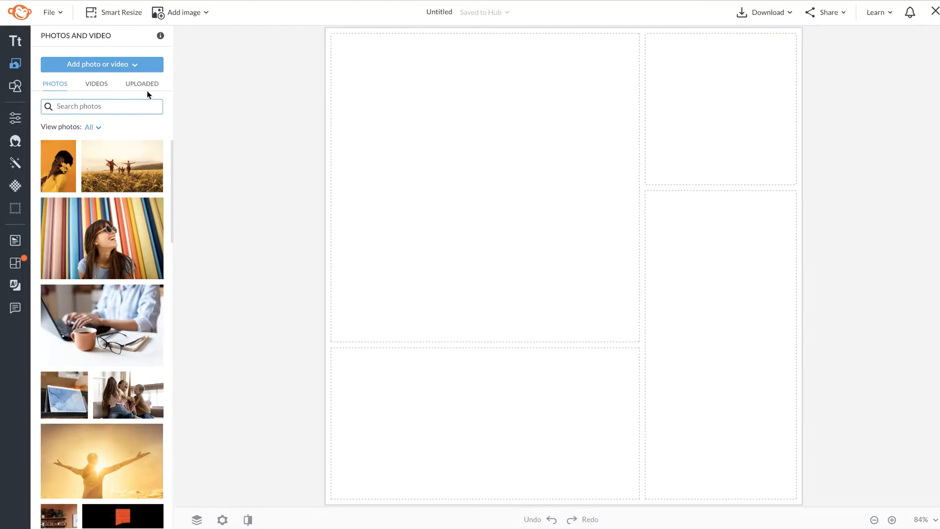
- Upload the three kitchen photos from the computer and autofill the collage cells with them
click(140, 66)
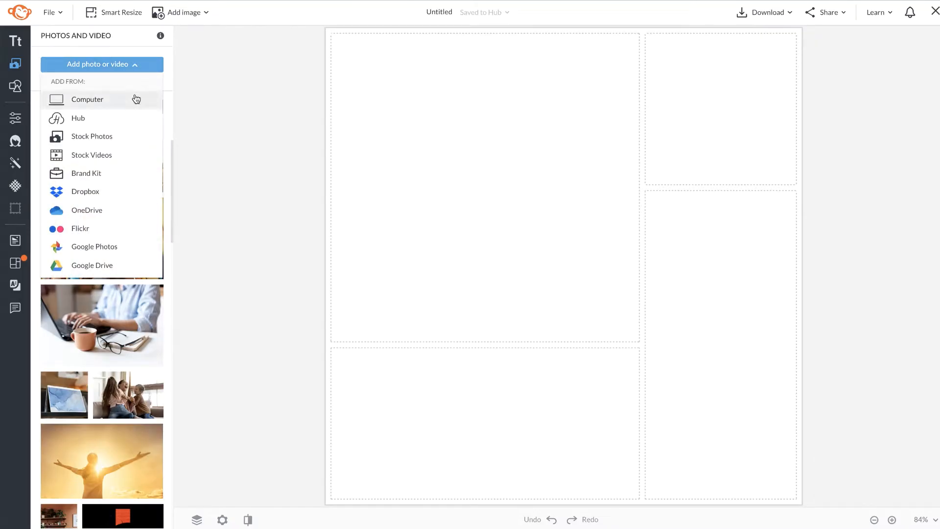
click(187, 113)
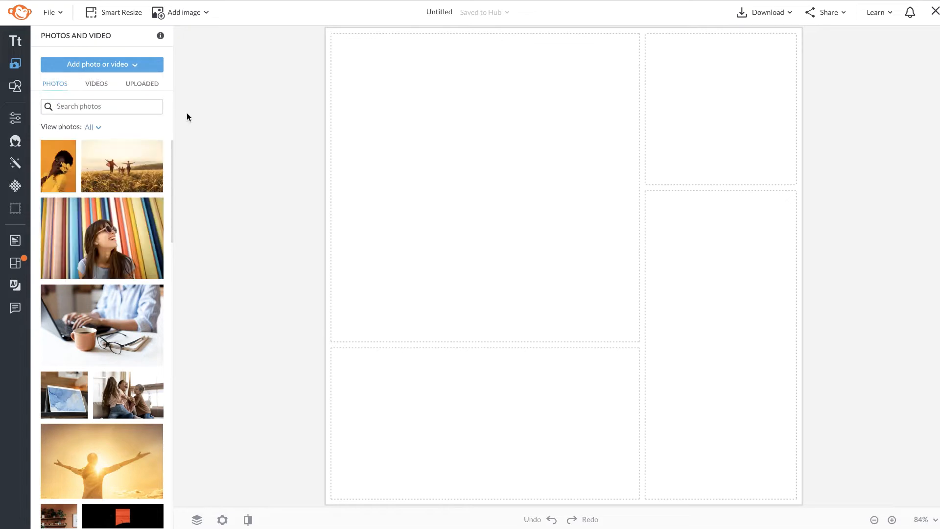
click(146, 84)
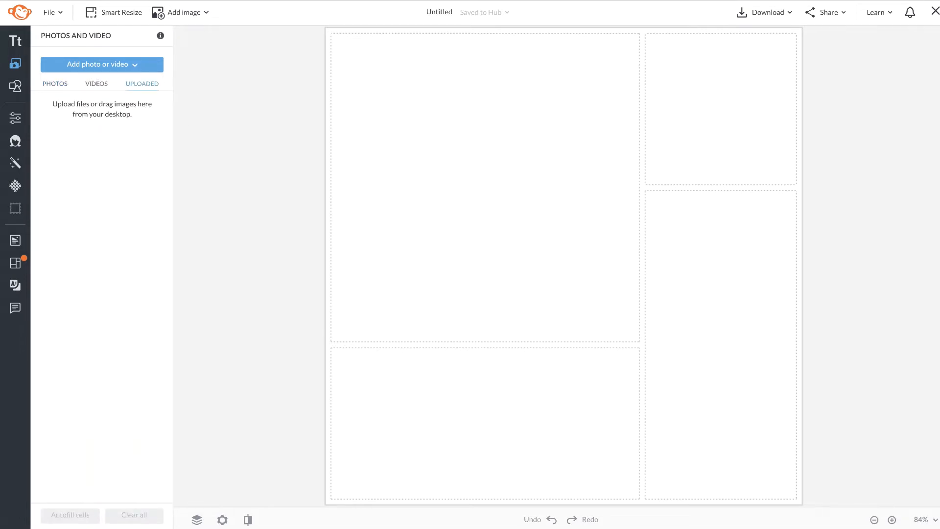
drag(0, 235, 118, 241)
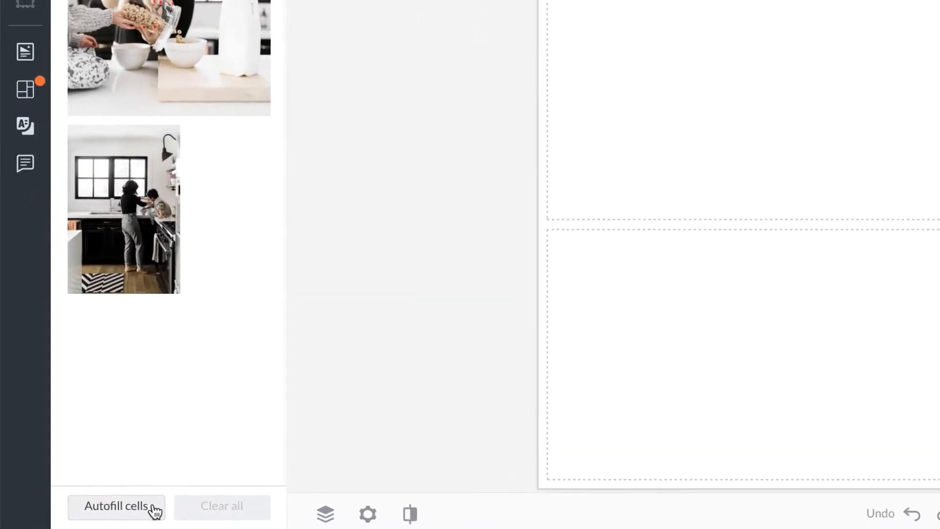
click(143, 510)
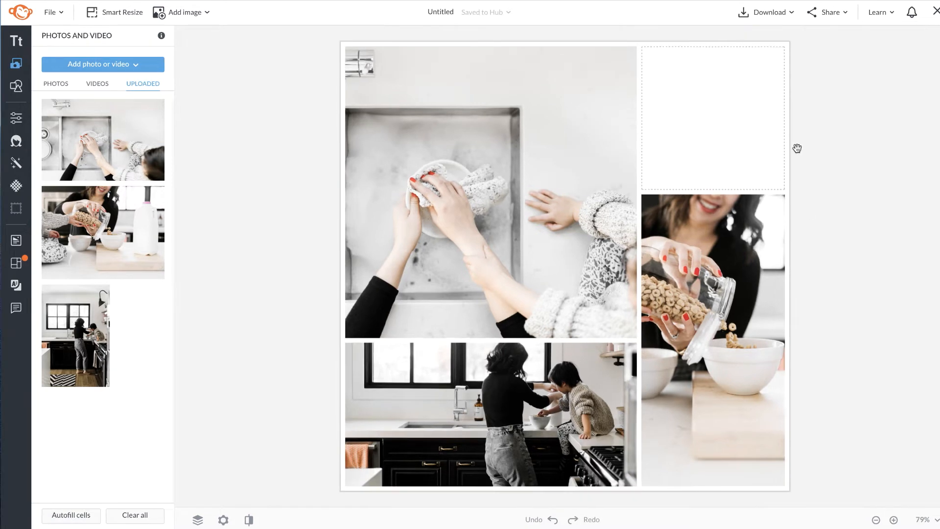
- Fill the empty upper-right collage cell with the color #cfb3a7
click(745, 133)
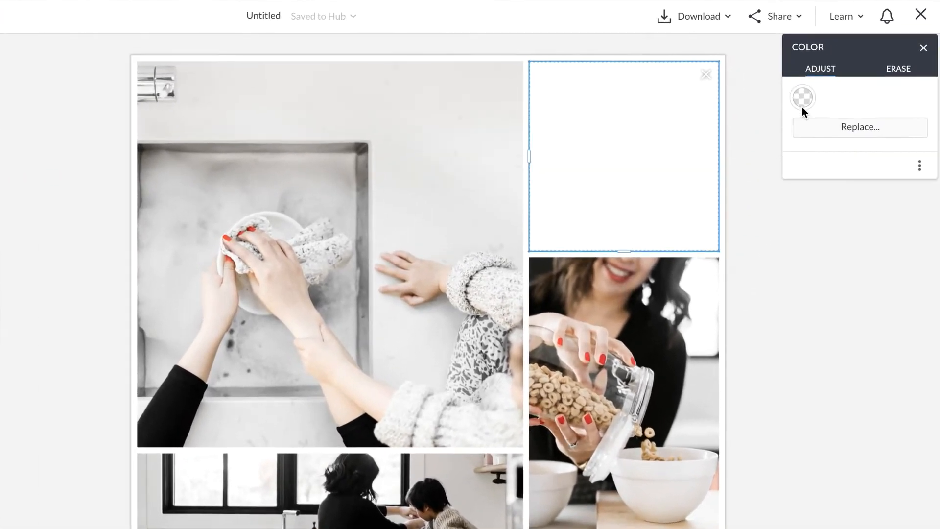
click(802, 106)
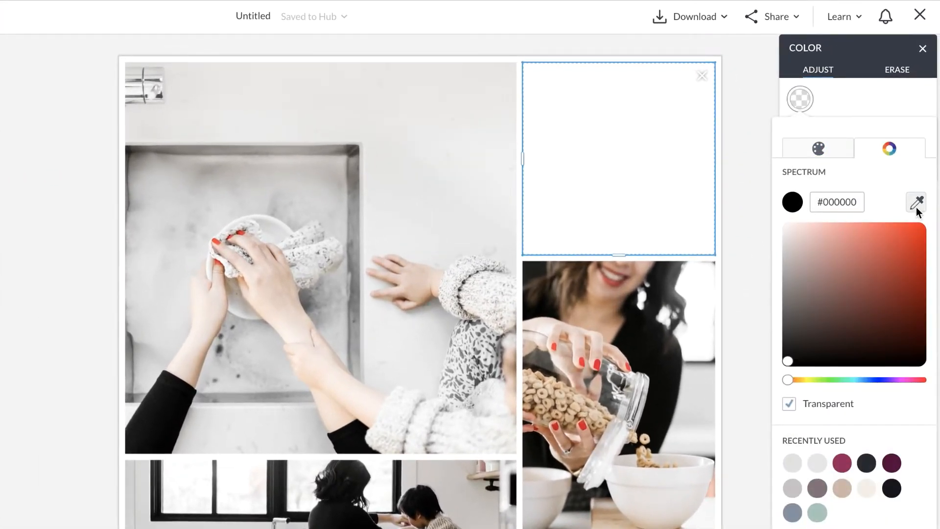
click(916, 206)
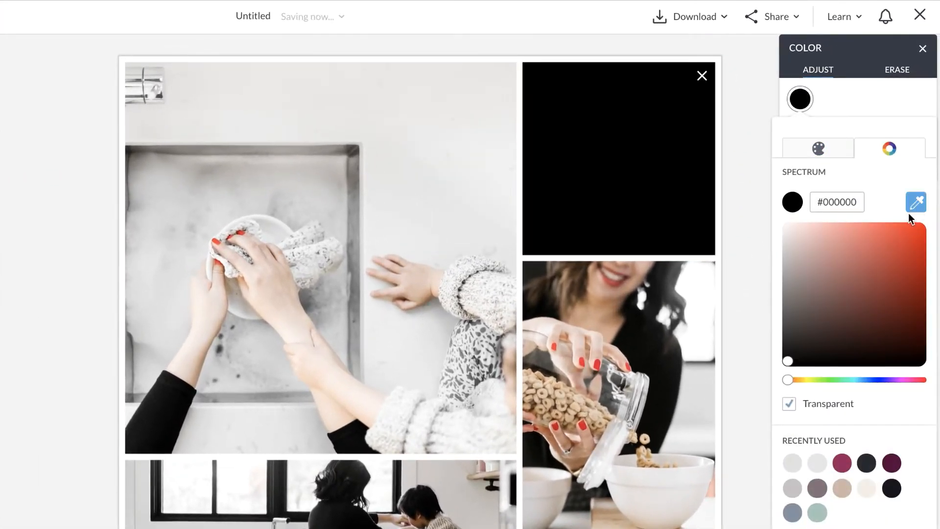
click(482, 468)
click(481, 469)
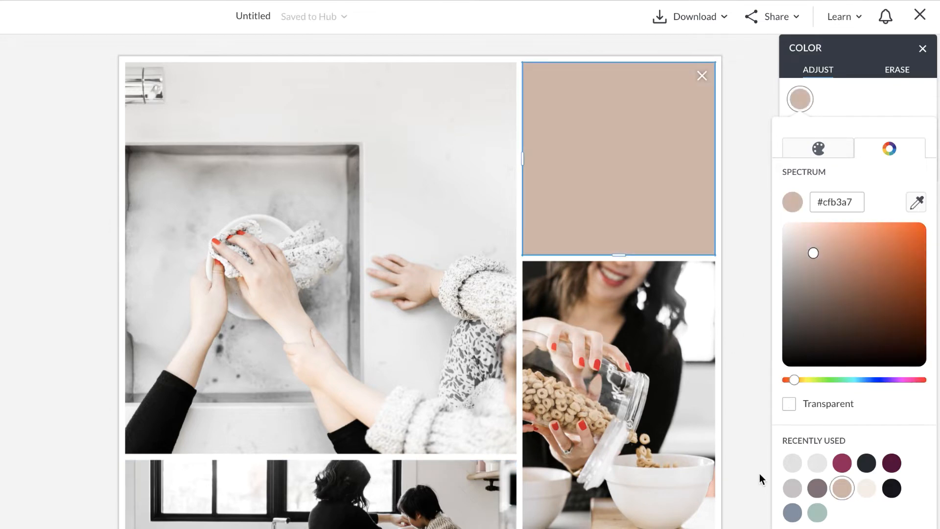
click(753, 471)
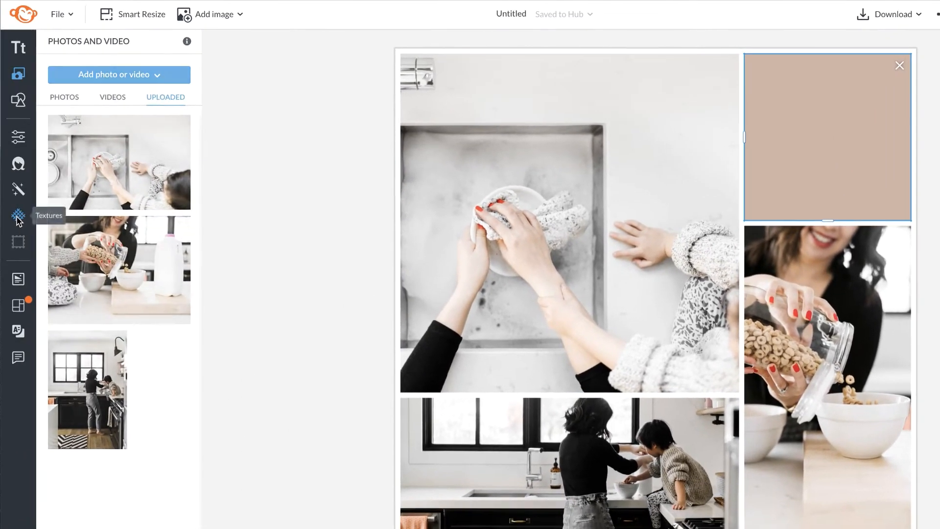
- Apply the brushed copper Foil texture to the color cell with Fade at 22%
click(18, 216)
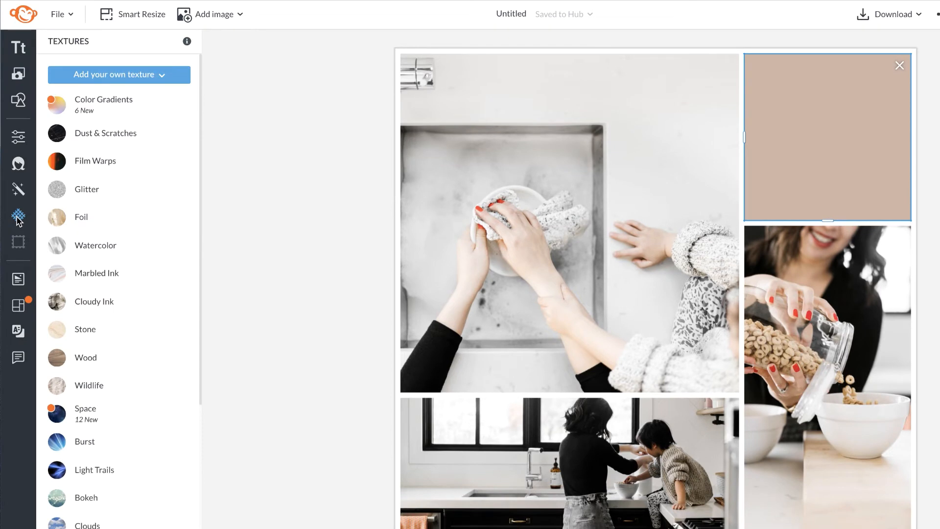
click(166, 216)
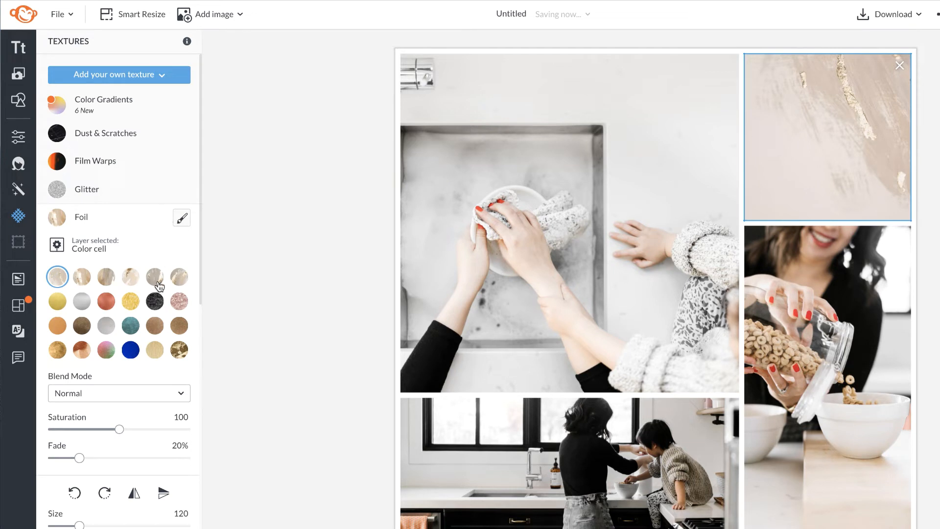
click(86, 351)
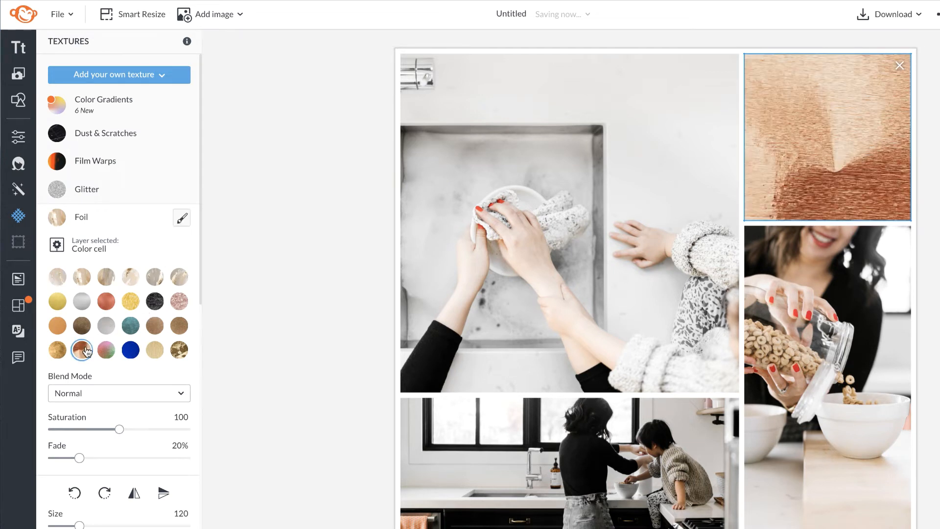
drag(64, 460, 130, 458)
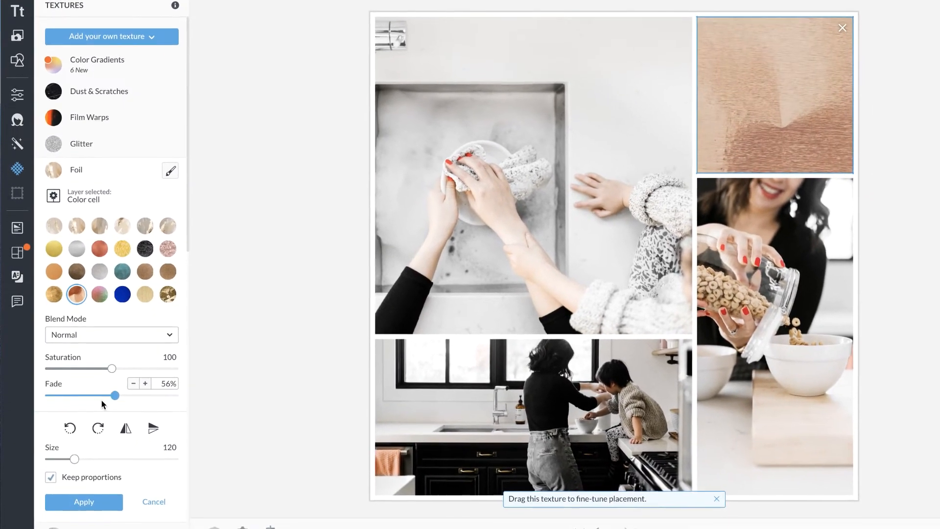
drag(101, 400, 76, 401)
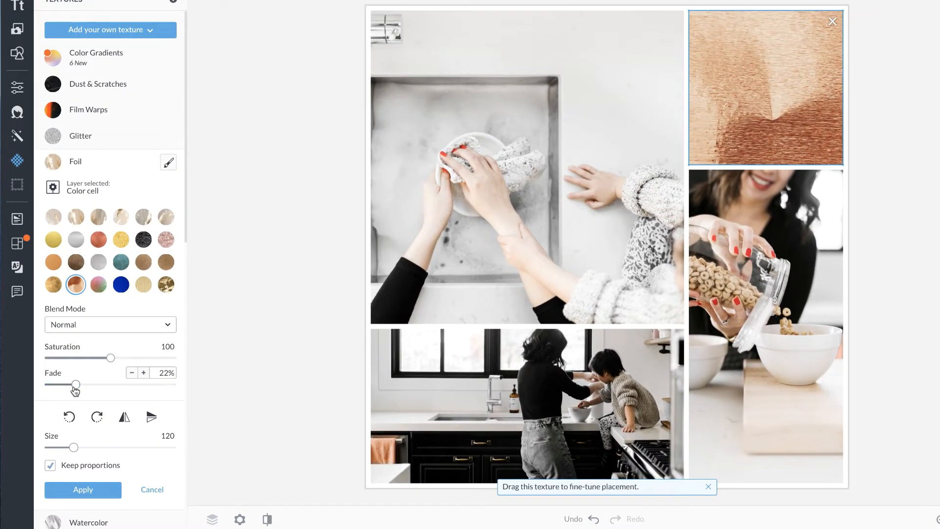
click(91, 487)
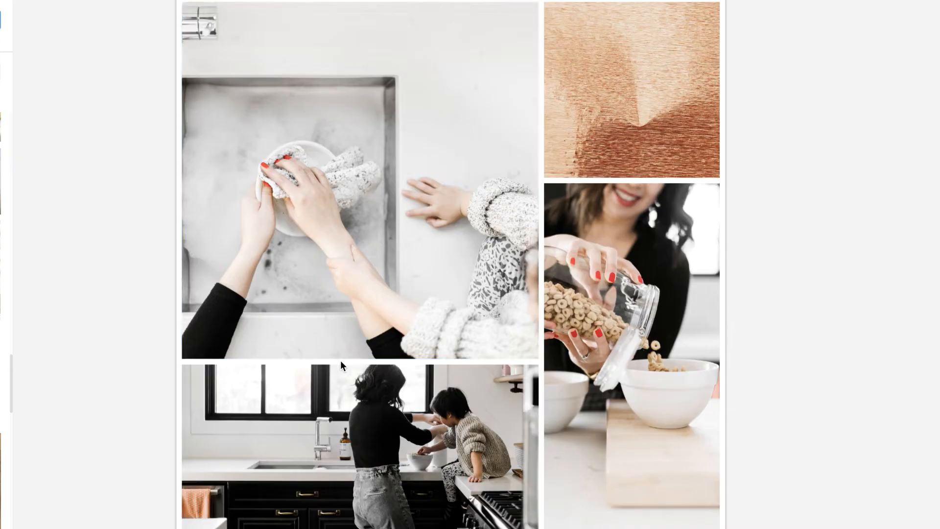
- Resize the collage cells by moving the divider below the sink photo upward and the vertical divider toward the left column
click(402, 278)
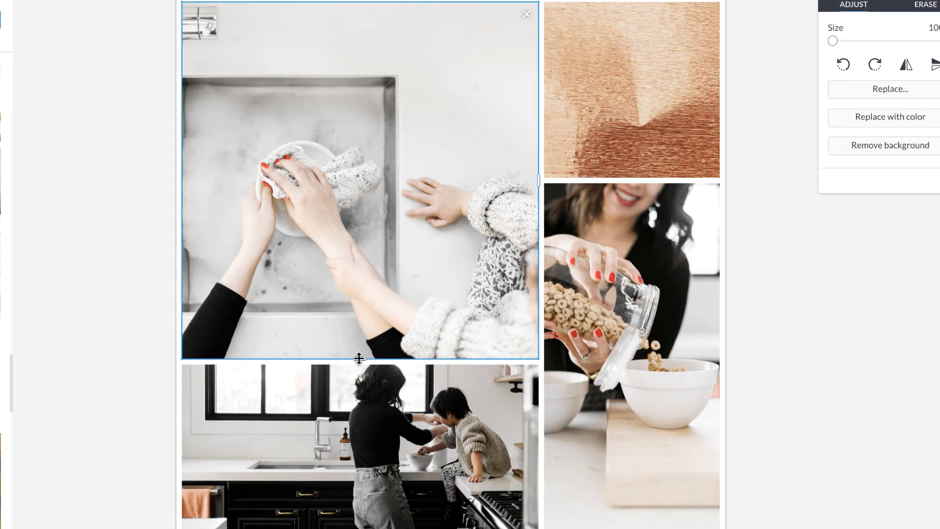
drag(357, 360, 336, 285)
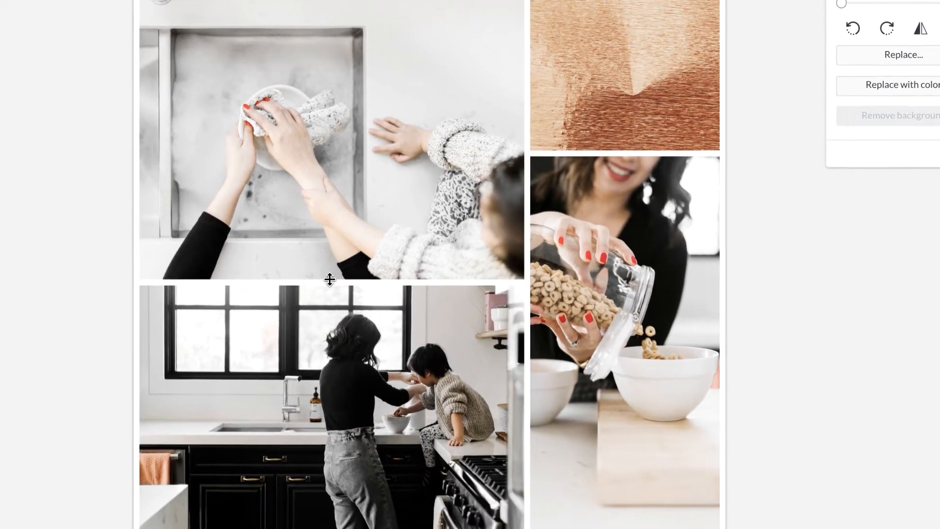
drag(527, 414, 471, 411)
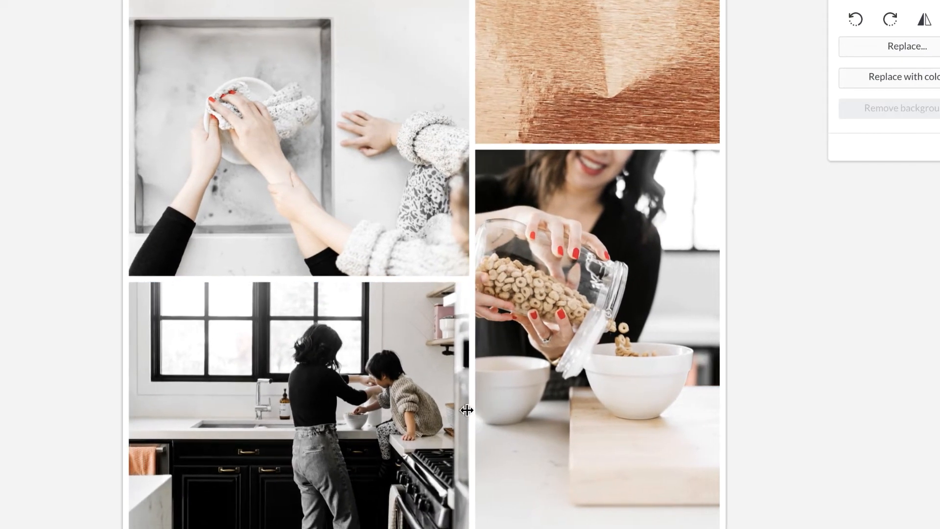
- Search the stock photos for cheerios and try placing the close-up cereal photo in the collage
click(88, 319)
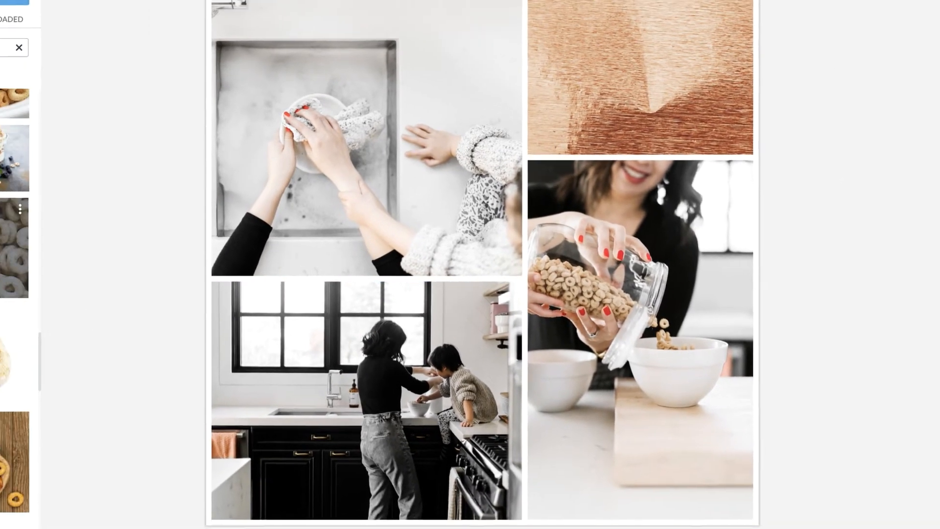
drag(65, 218, 606, 120)
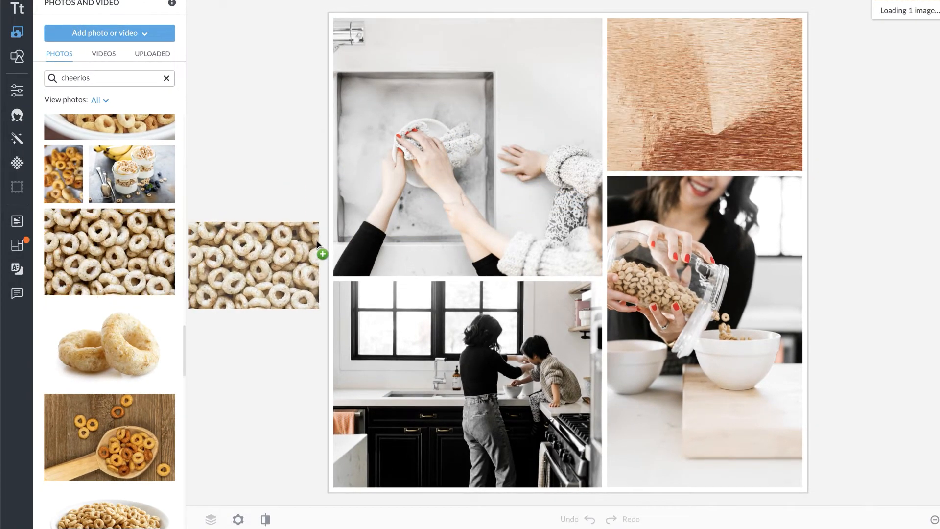
drag(317, 241, 465, 278)
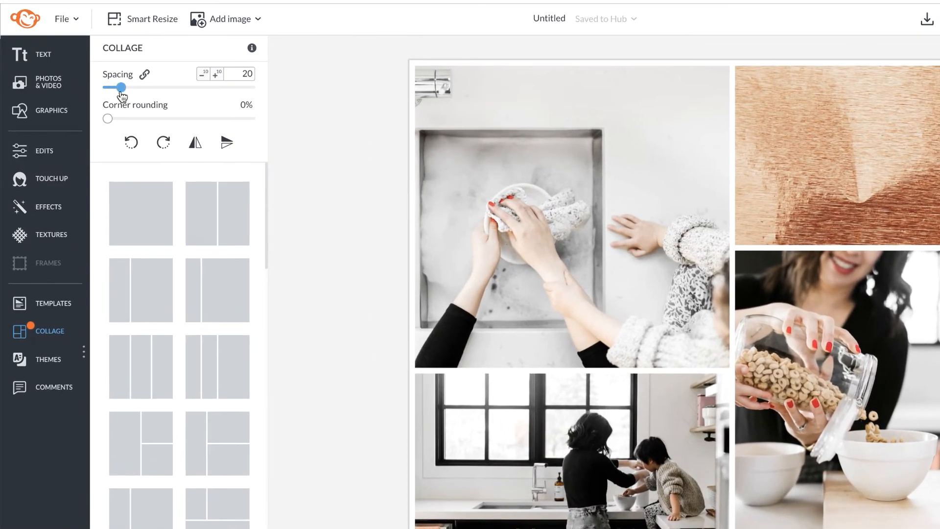
- Set the collage spacing to 0 and undo that change
drag(90, 70, 98, 101)
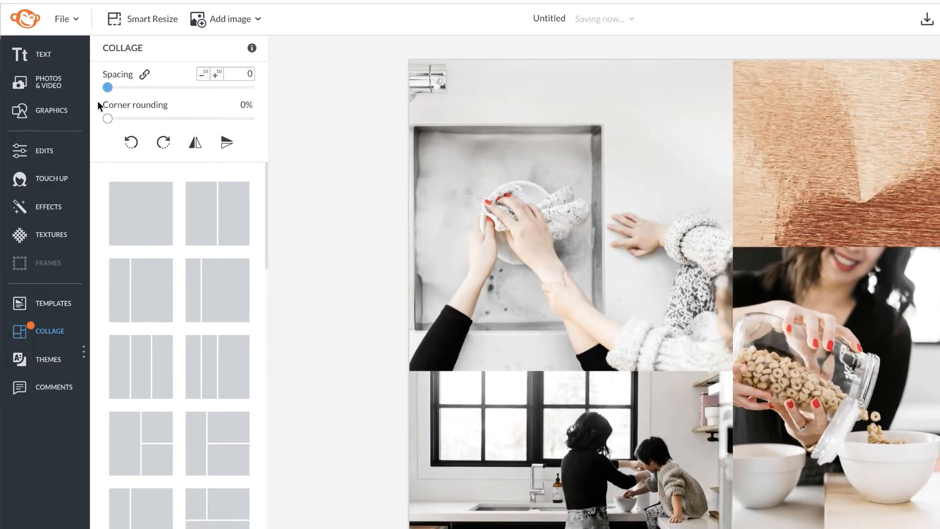
key(ctrl+z)
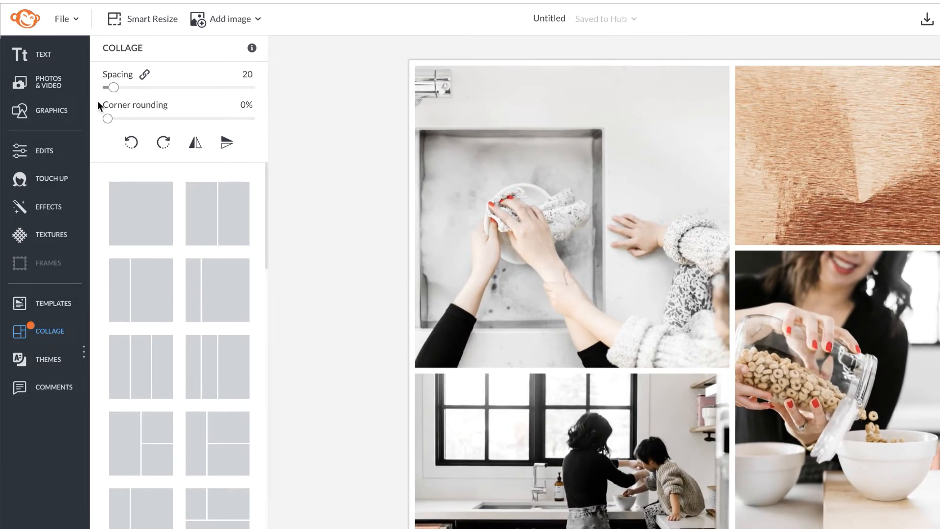
- Try unlinked collage spacing with Border spacing at 144, Cell spacing at 107 and increased corner rounding
click(144, 76)
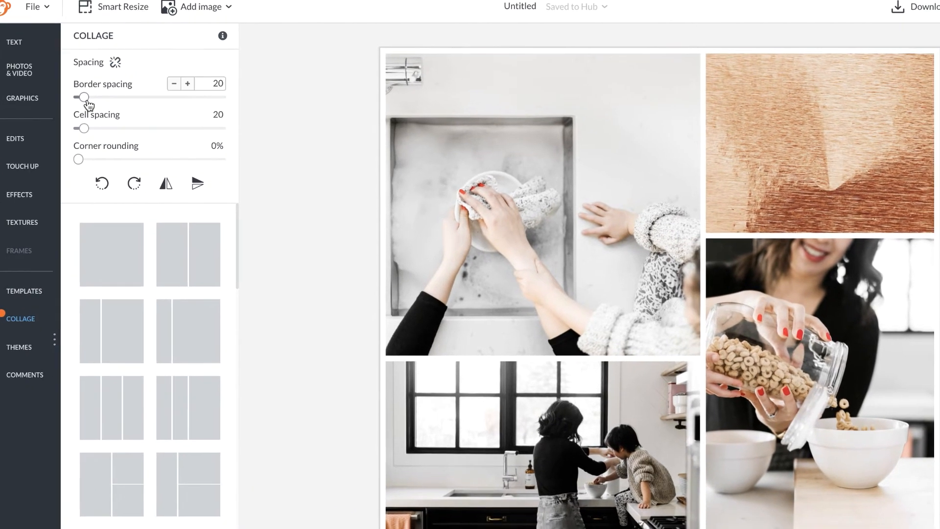
drag(113, 109, 123, 111)
drag(70, 93, 95, 93)
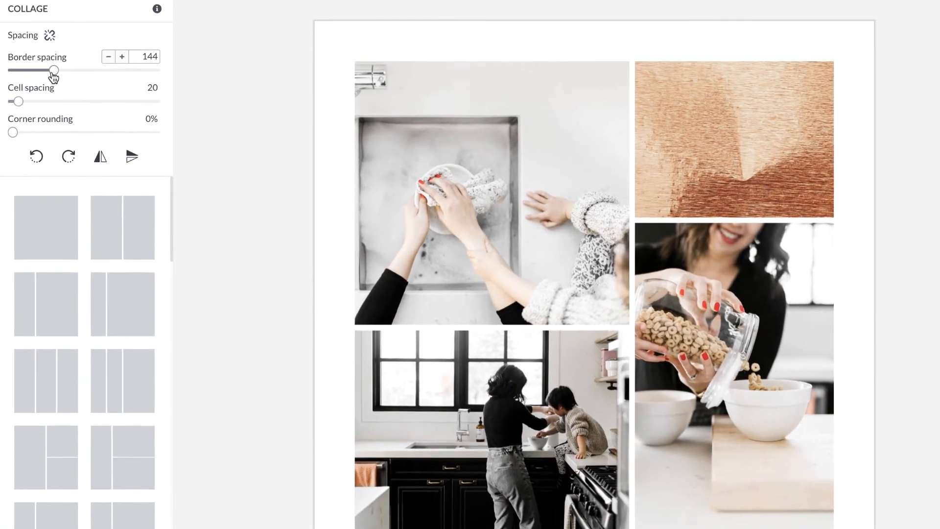
drag(18, 104, 43, 105)
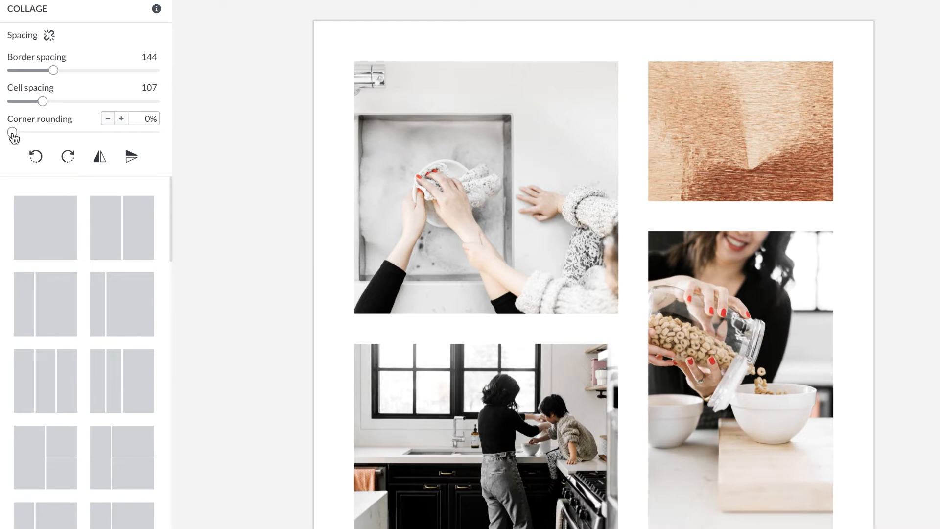
drag(13, 133, 168, 145)
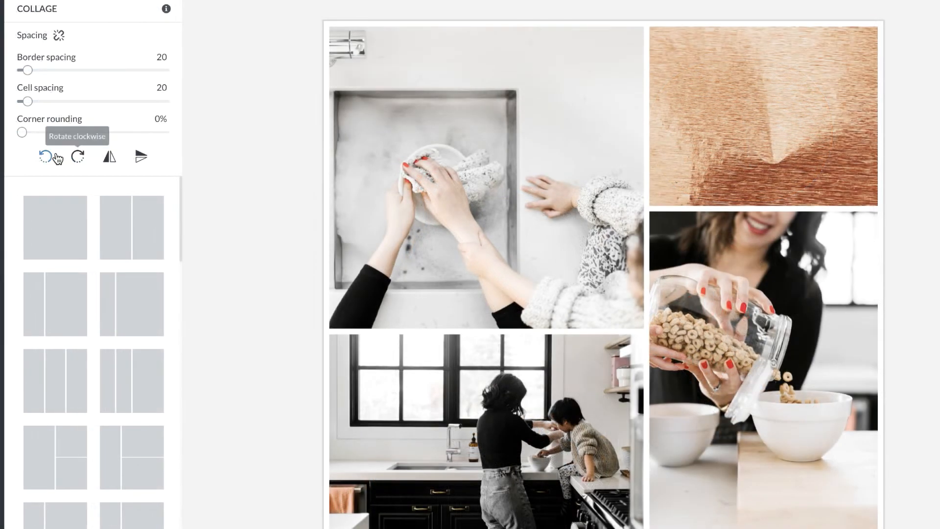
- Rotate the collage layout counterclockwise, then flip it horizontally and vertically
click(47, 157)
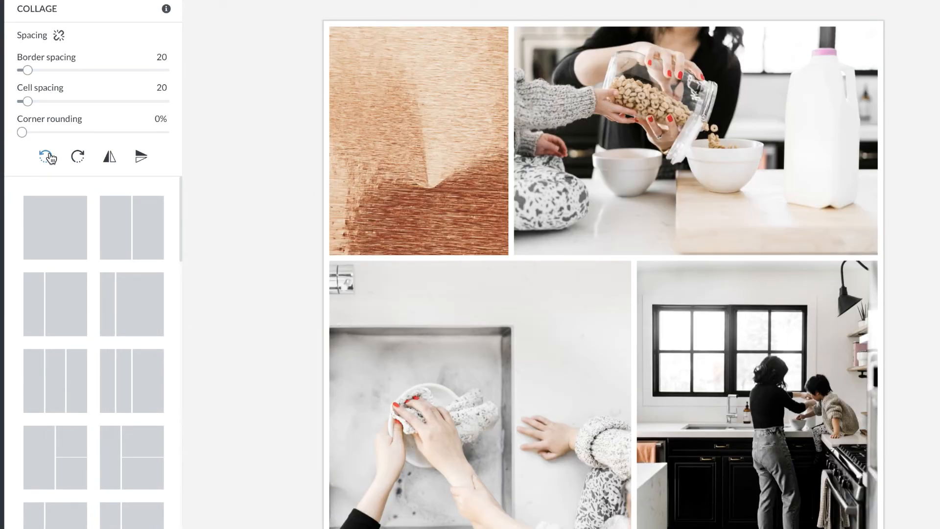
click(111, 161)
click(139, 161)
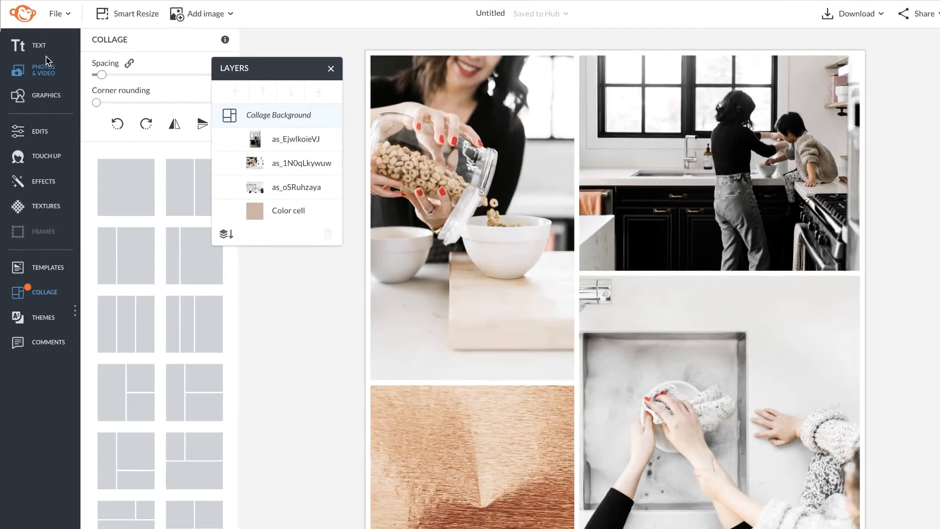
- Add the text "QUICK & EASY BREAKFAST" in the brand heading font and place it over the top of the sink photo
click(39, 44)
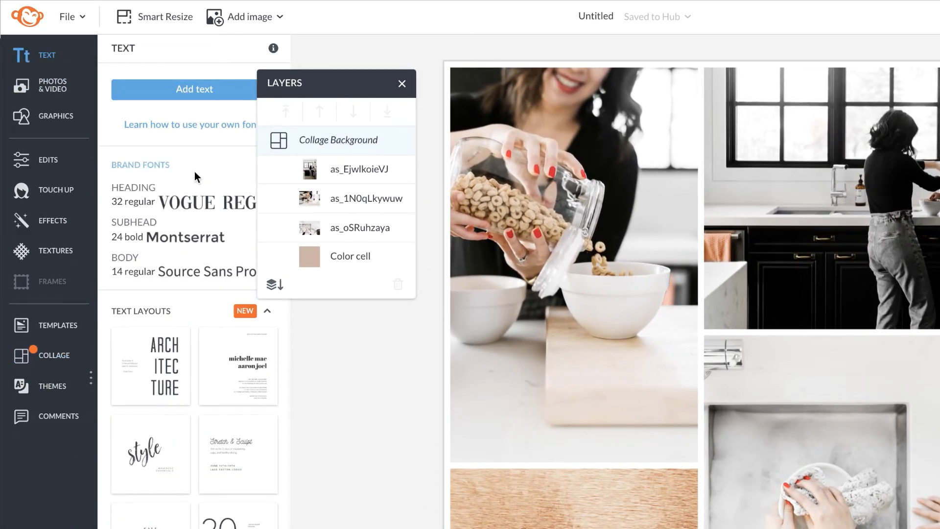
scroll(217, 194, down, 2)
scroll(218, 195, down, 5)
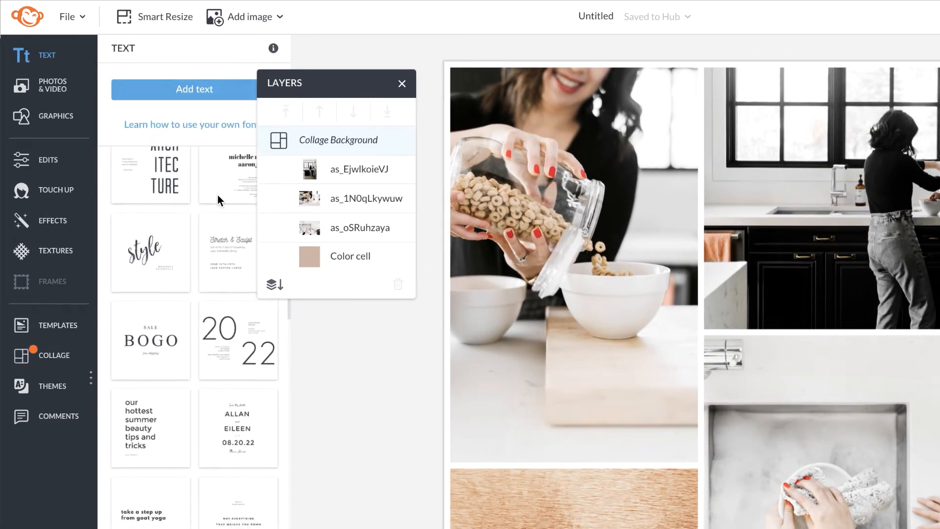
scroll(217, 195, up, 5)
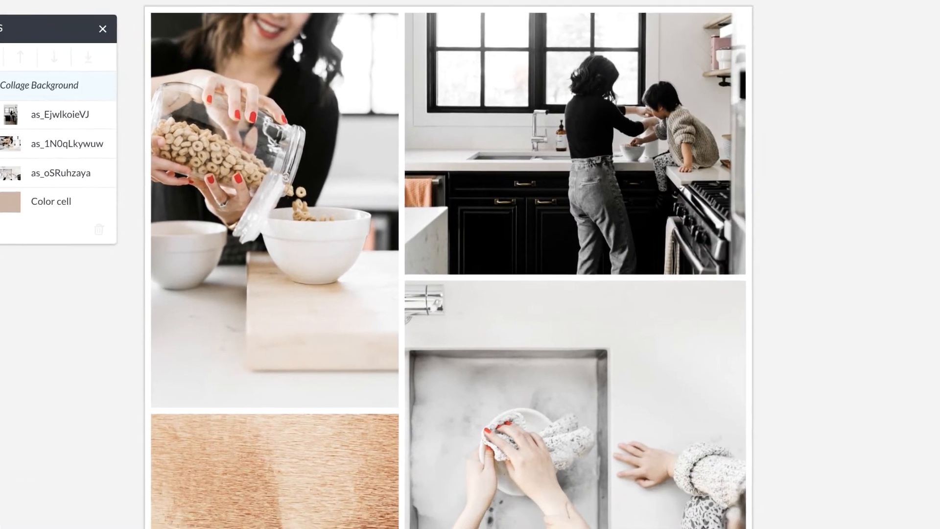
click(219, 183)
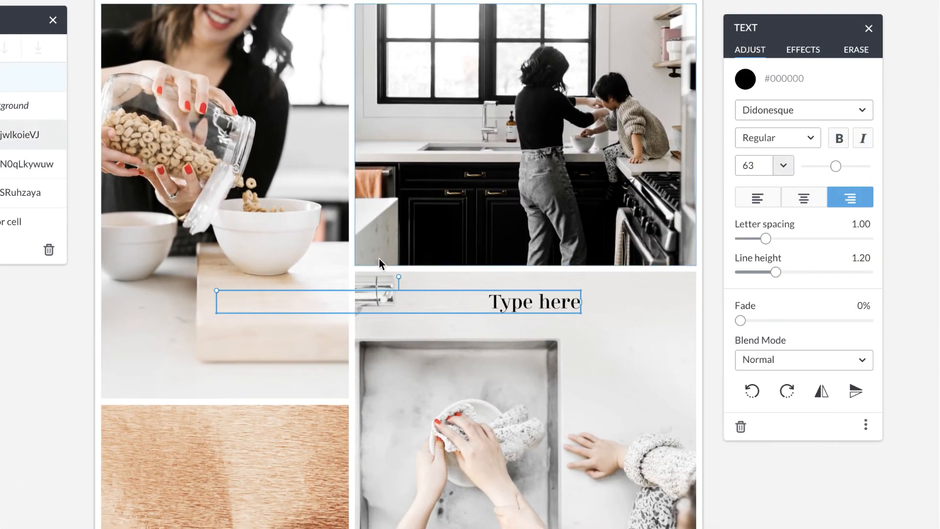
click(503, 306)
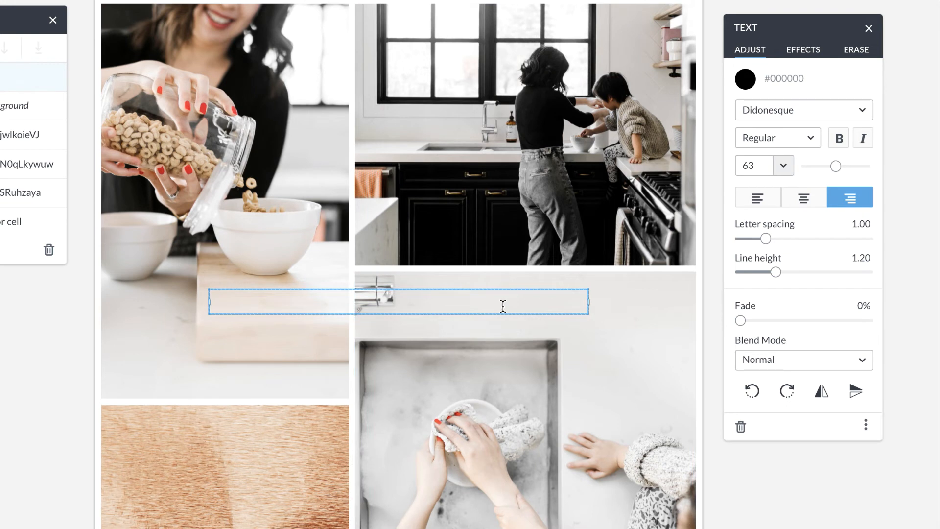
text(QUICK & EASY BREAK)
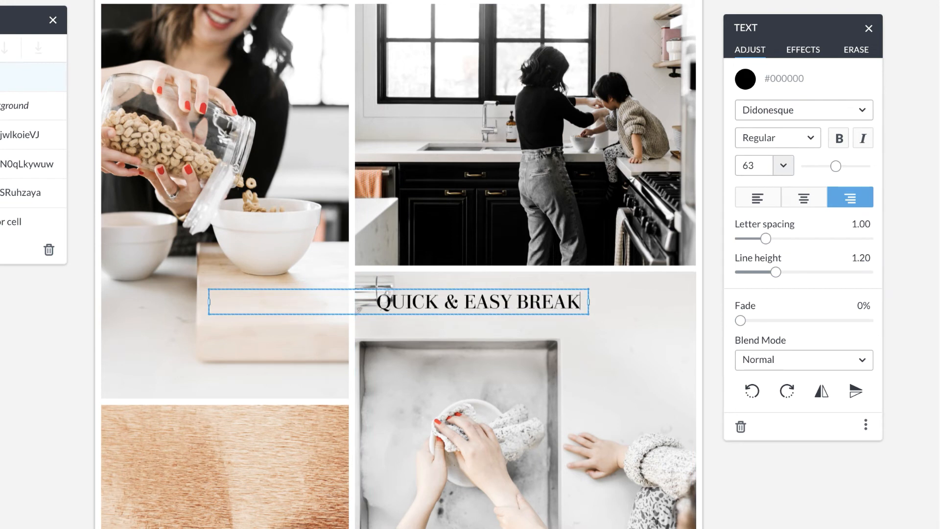
text(FAST)
drag(504, 306, 597, 309)
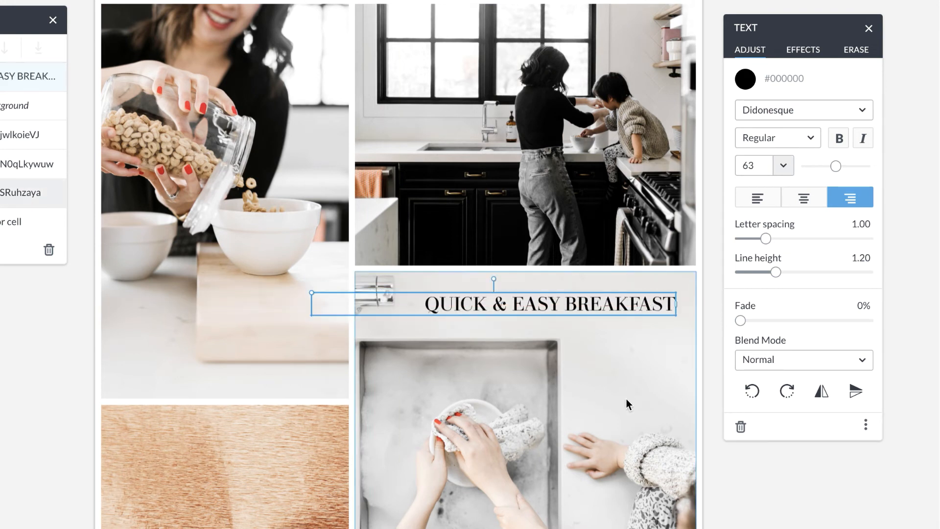
- Shift the sink photo left in its cell and stack the heading on three lines with letter spacing 1.35 and a larger line height
drag(625, 405, 560, 410)
click(583, 307)
drag(737, 238, 783, 238)
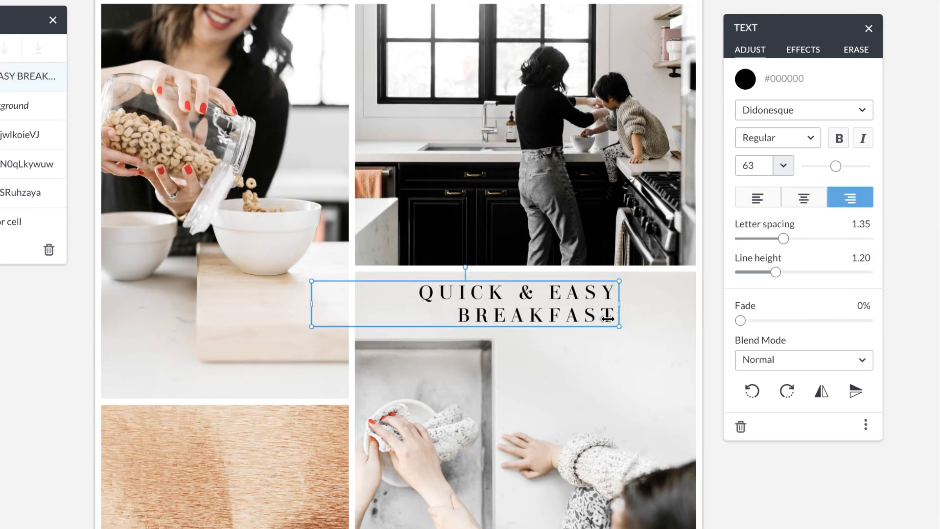
drag(639, 345, 638, 327)
drag(775, 273, 807, 281)
drag(667, 316, 672, 323)
- Add a second text below the heading with an "xo," sign-off and the author's first name
click(742, 498)
click(0, 49)
drag(503, 294, 602, 399)
text(X)
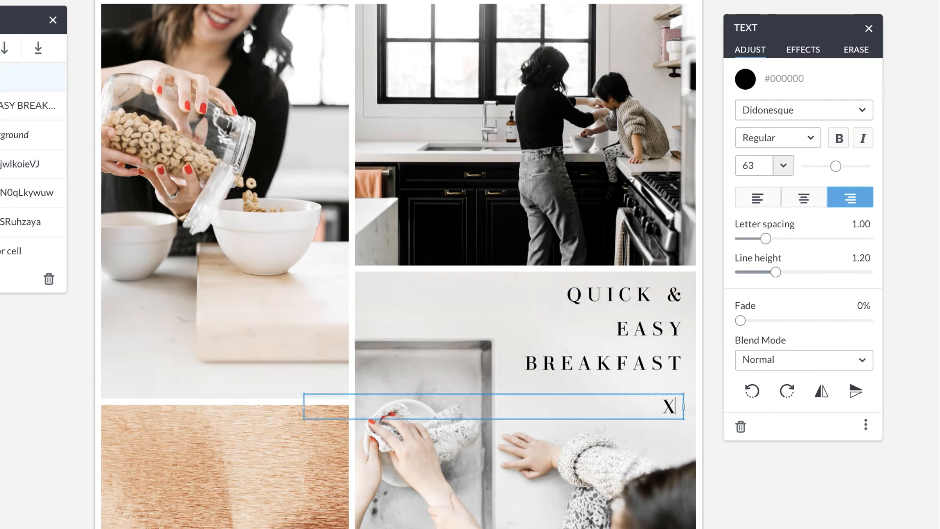
text(o, jenni)
- Set the sign-off text in Amoret Script Alt at size 251 and place it just beneath the heading
key(super+a)
click(804, 110)
click(793, 88)
drag(836, 166, 866, 167)
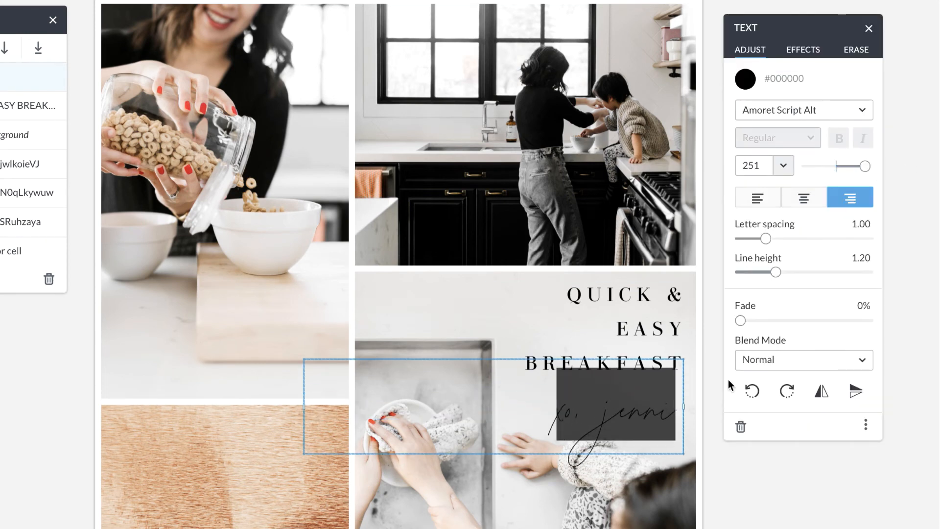
drag(643, 429, 652, 409)
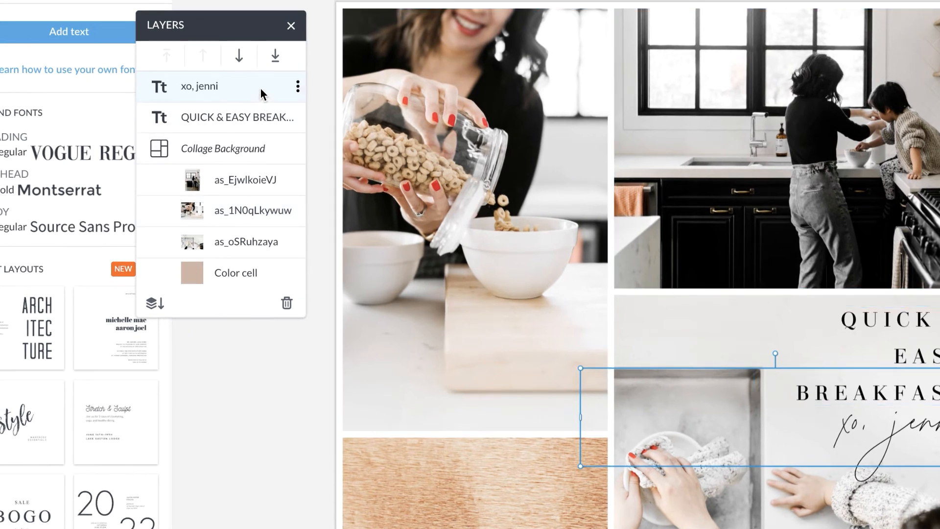
- Search the graphics for heart, add the Marker Heart at a reduced size beside the sign-off and move it one layer down
click(260, 140)
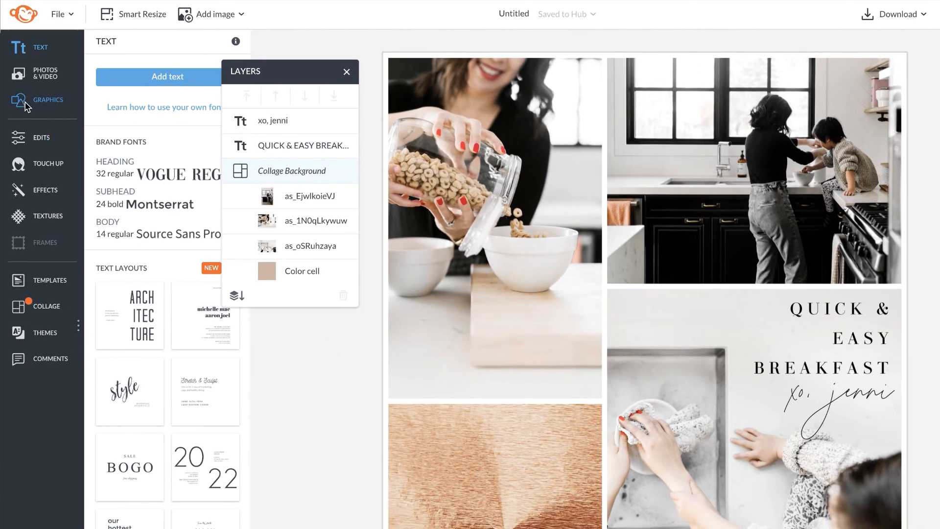
click(26, 106)
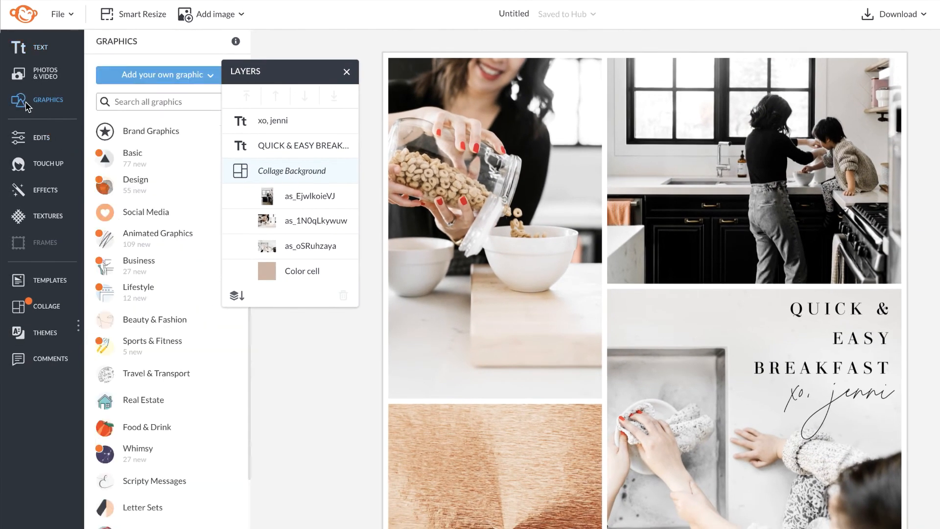
click(143, 108)
text(heart)
key(Return)
scroll(157, 195, down, 10)
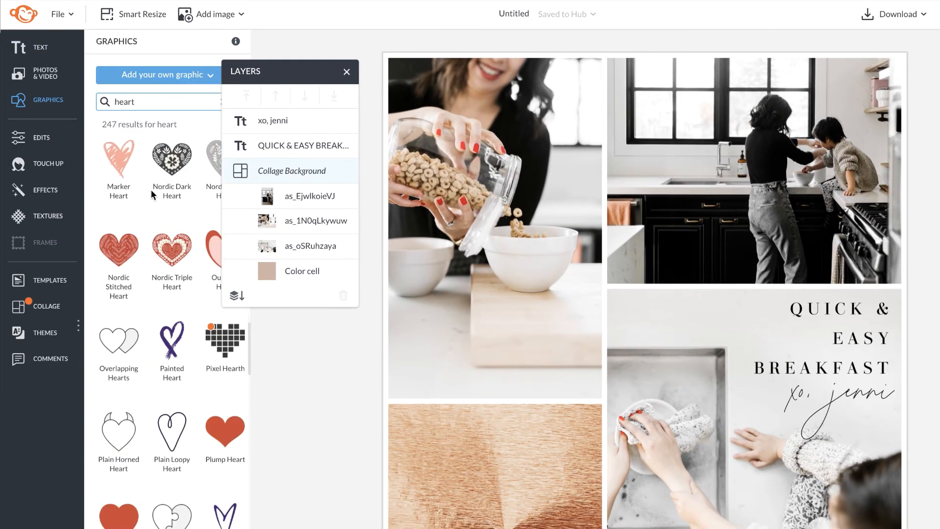
click(120, 161)
drag(713, 348, 688, 318)
drag(676, 302, 790, 421)
click(305, 96)
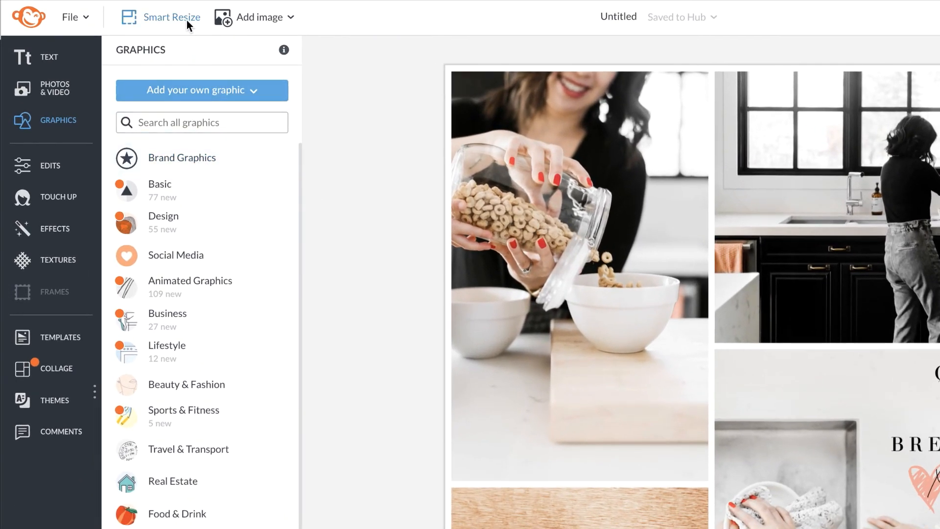
- Smart Resize the collage to the Pinterest Pin size and reposition the cereal and kitchen photos within their cells
click(186, 19)
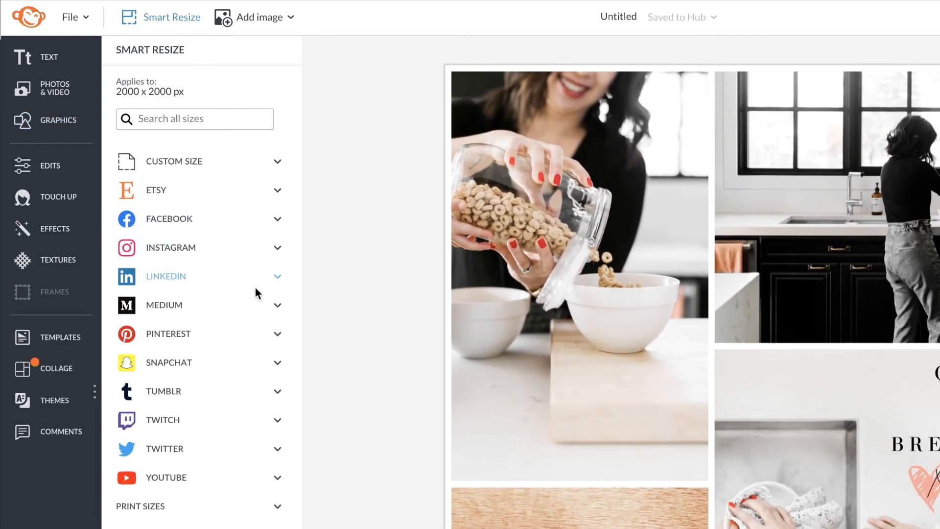
click(271, 331)
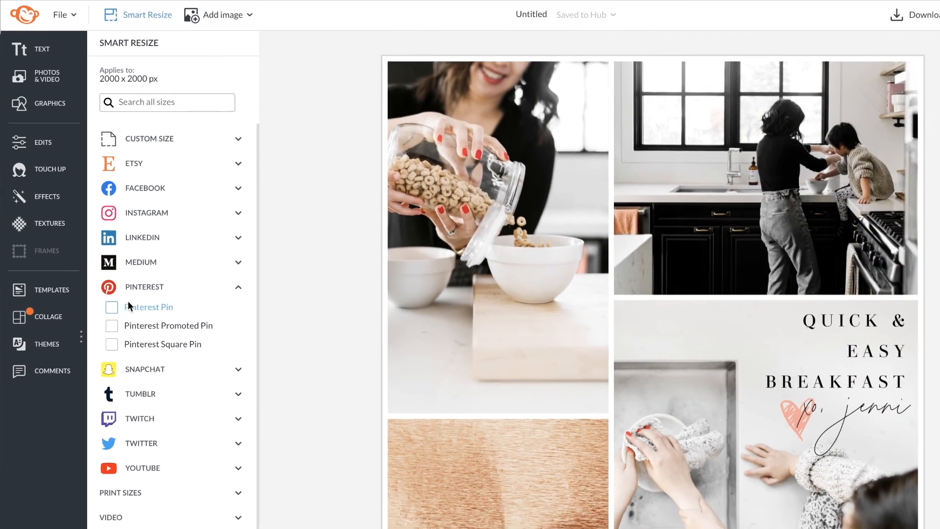
click(112, 307)
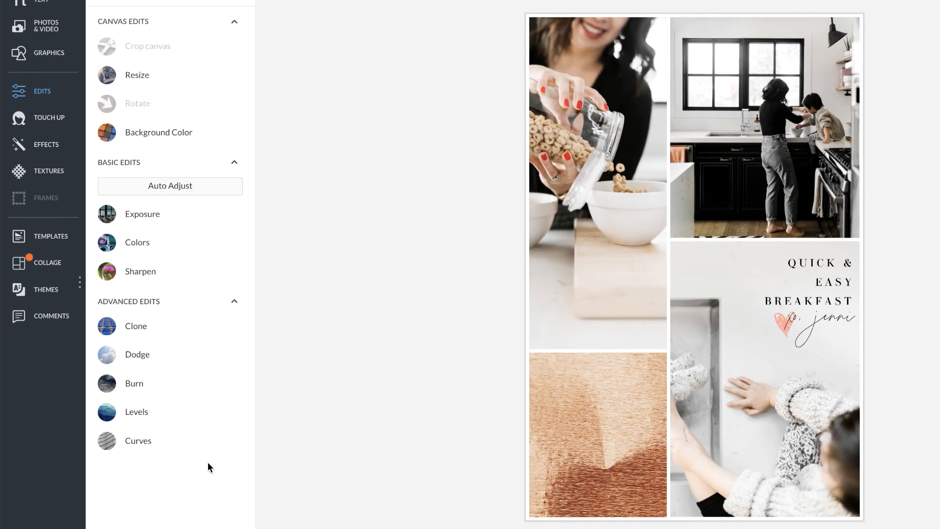
drag(588, 279, 579, 278)
drag(813, 152, 812, 137)
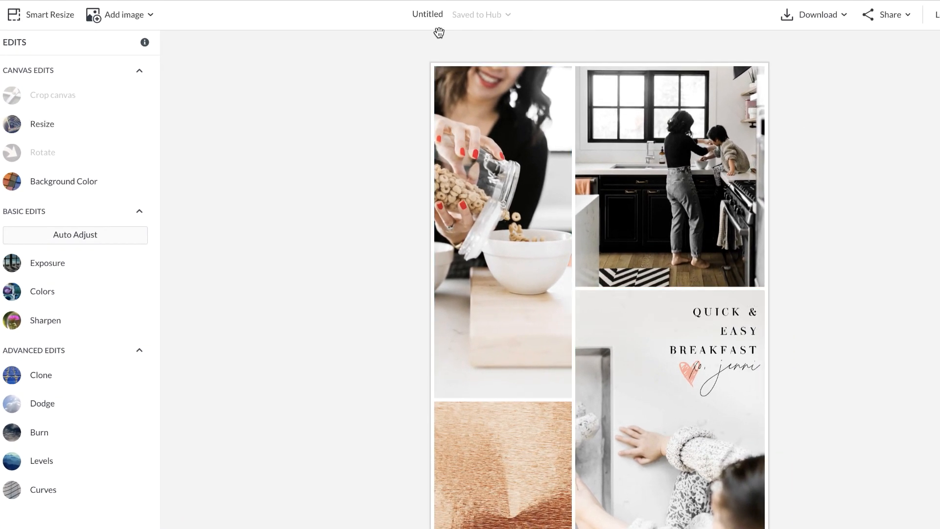
- Rename the collage as breakfast-pin and download it as a PNG image
click(520, 0)
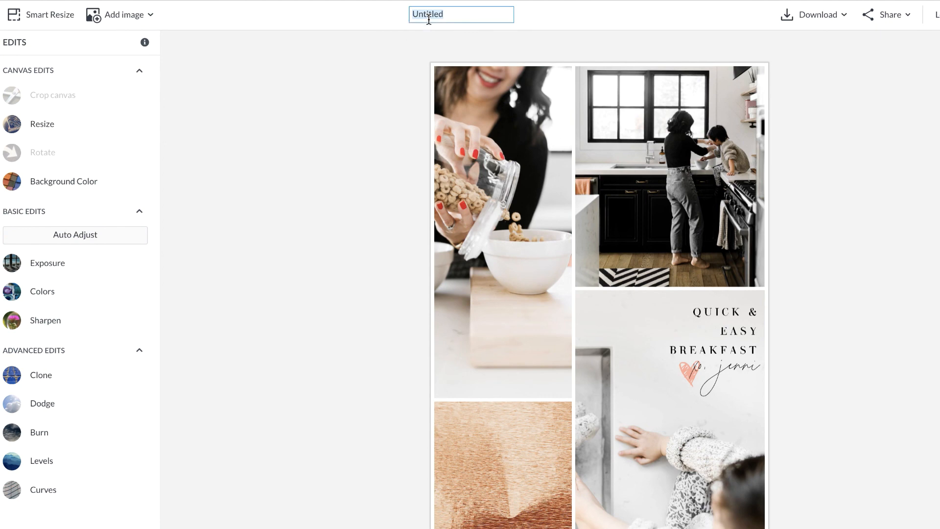
text(breakfast-pin)
click(796, 17)
click(842, 109)
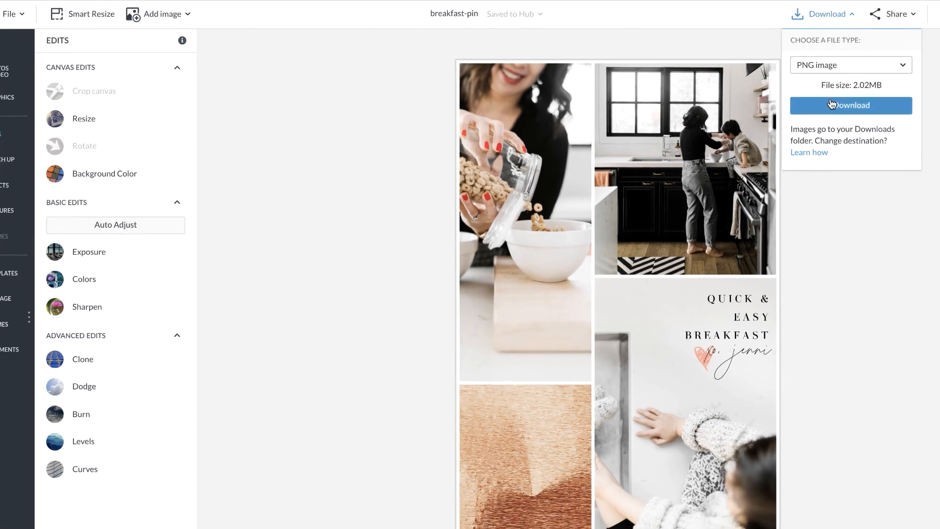